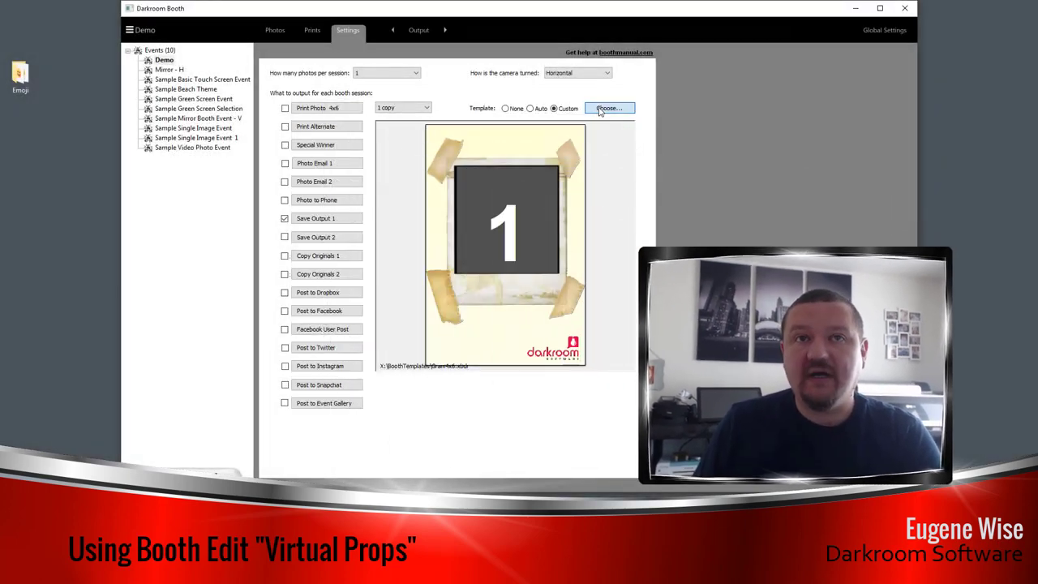
click(601, 109)
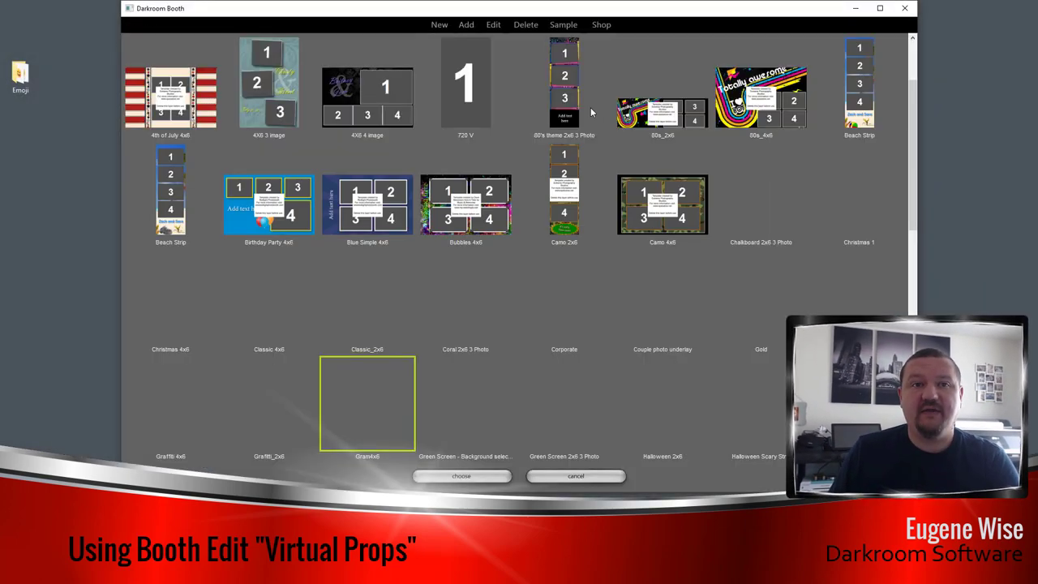
scroll(341, 273, down, 15)
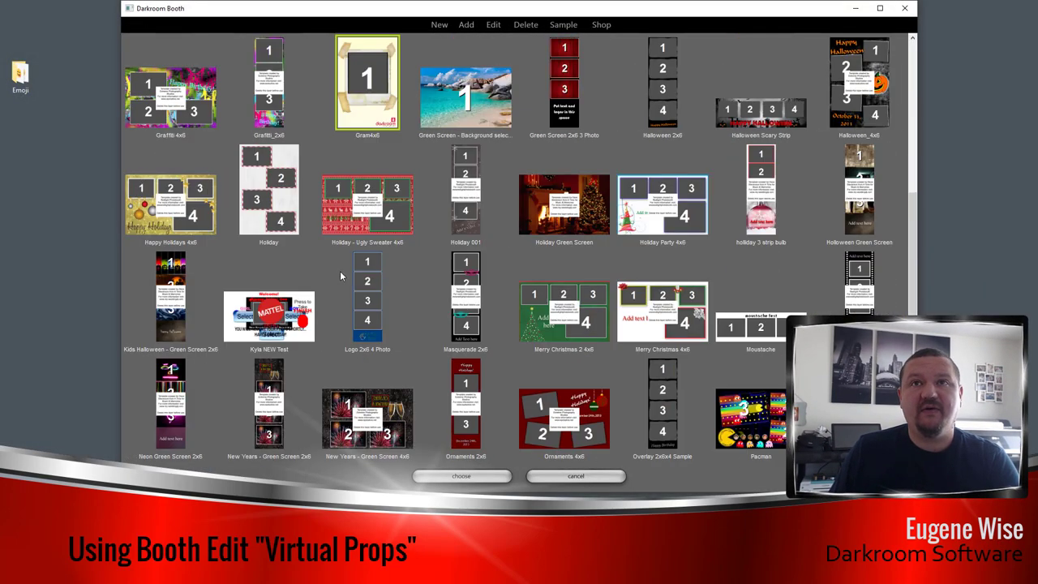
scroll(403, 254, up, 4)
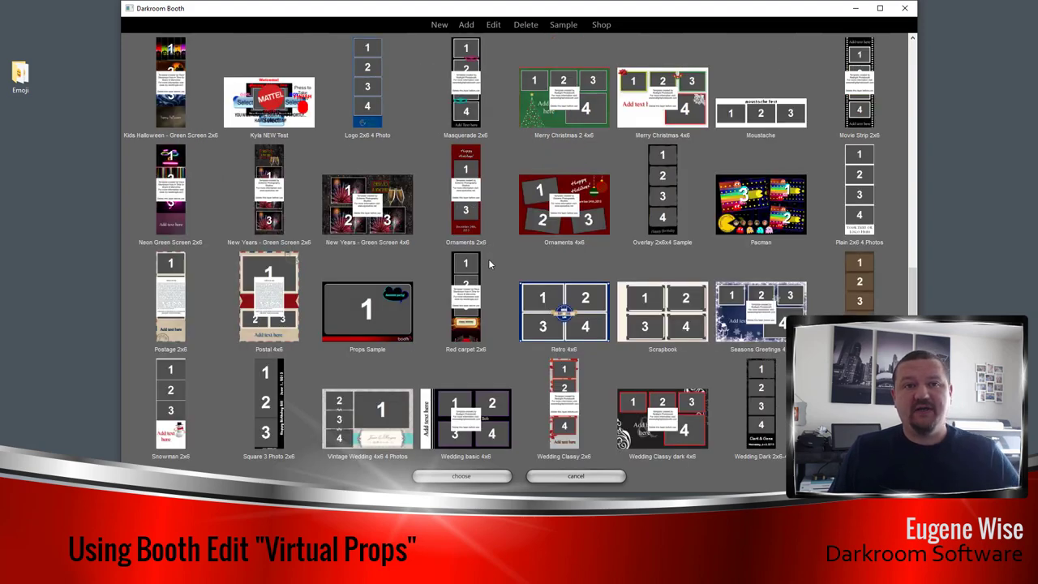
click(385, 304)
click(385, 300)
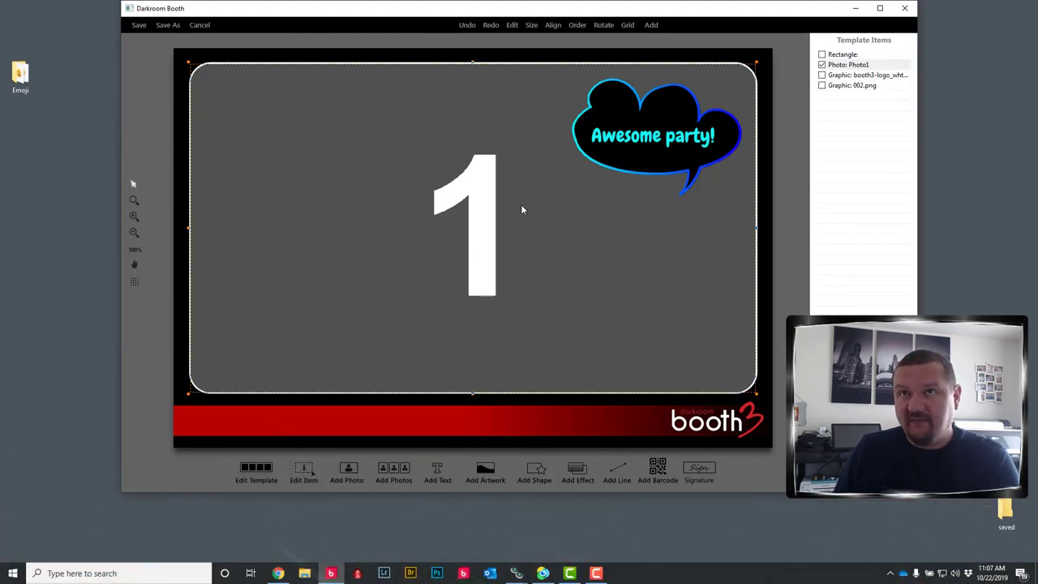
click(647, 148)
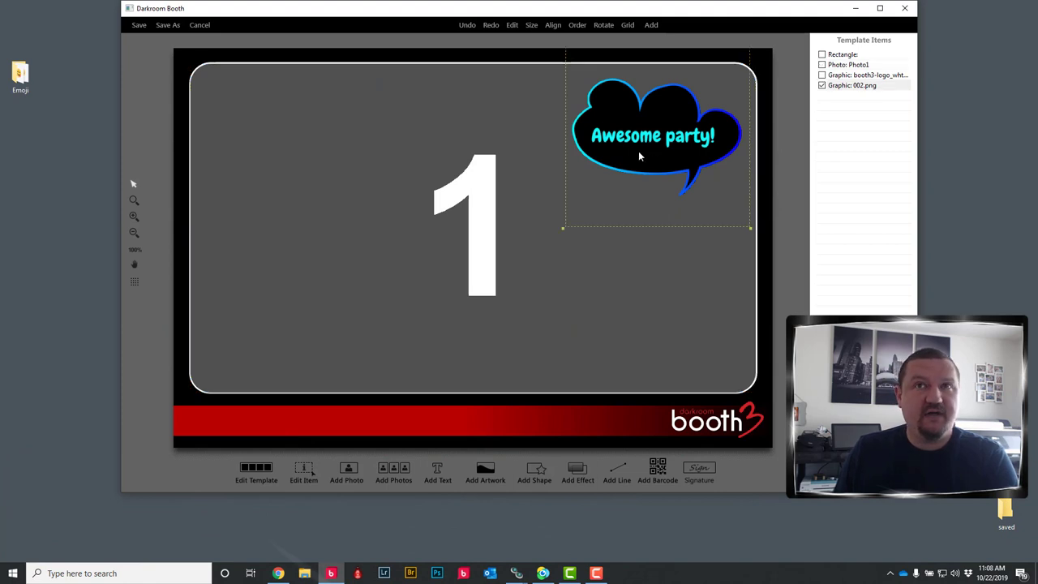
double_click(660, 116)
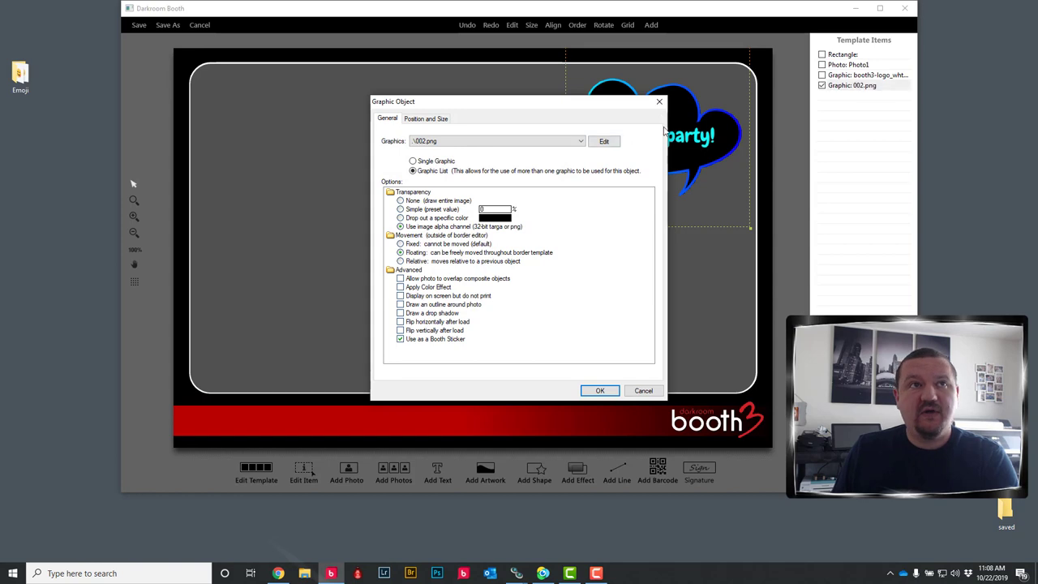
click(659, 102)
click(202, 28)
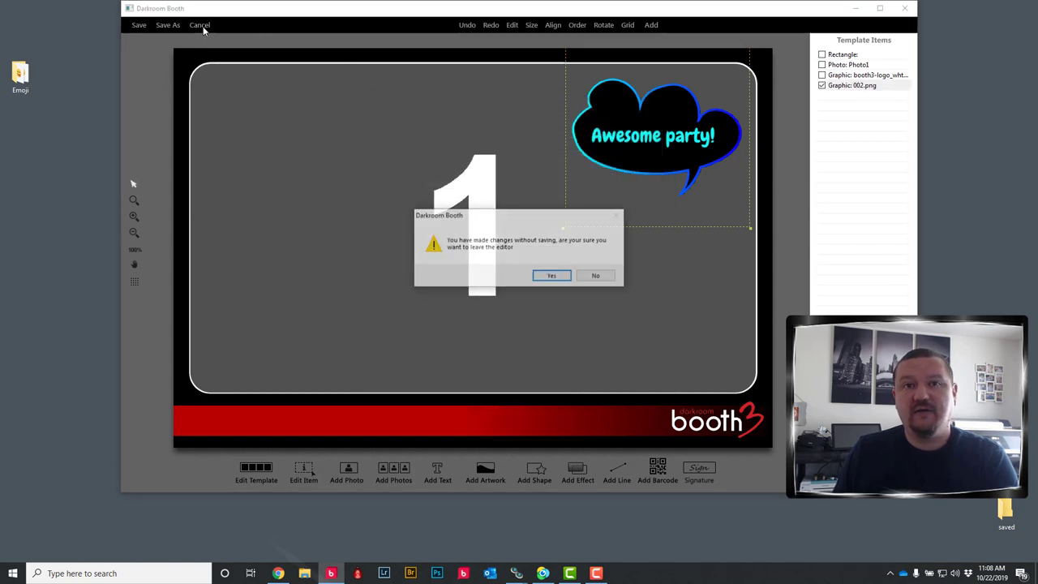
Discard unsaved changes, open the Gram4x6 template, and add a graphic that uses a graphic list
click(551, 277)
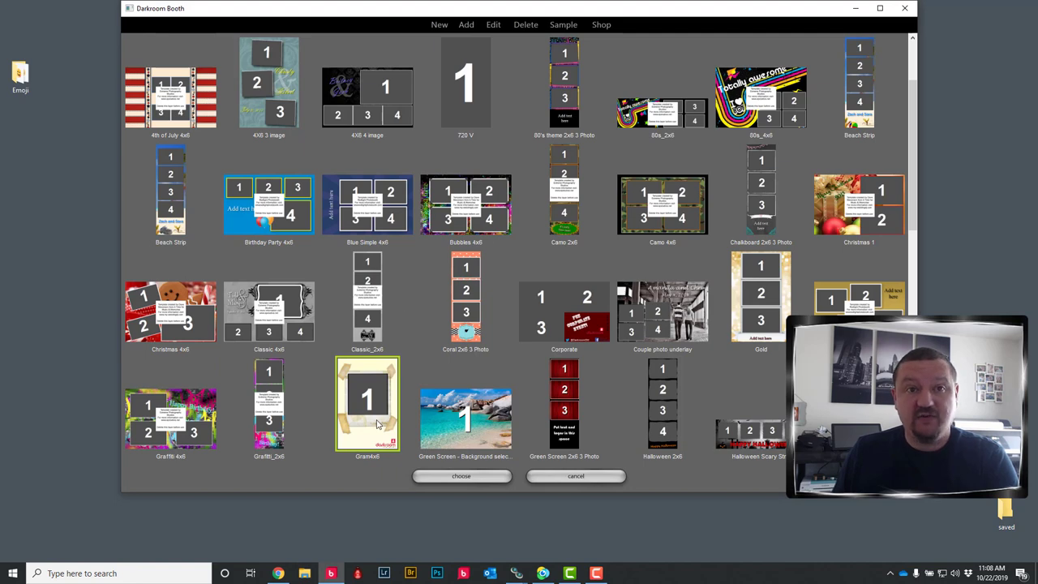
double_click(377, 423)
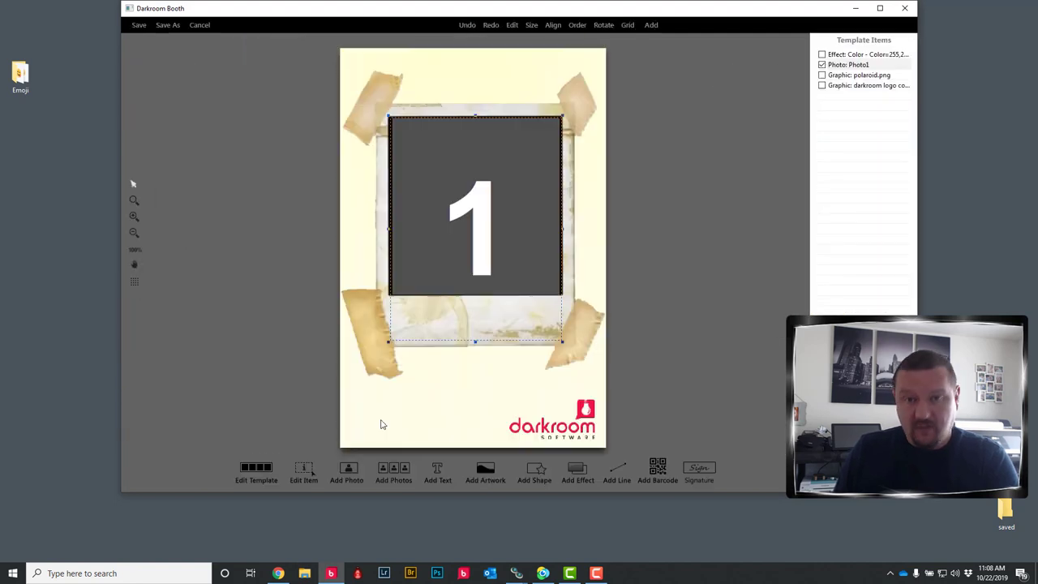
click(484, 472)
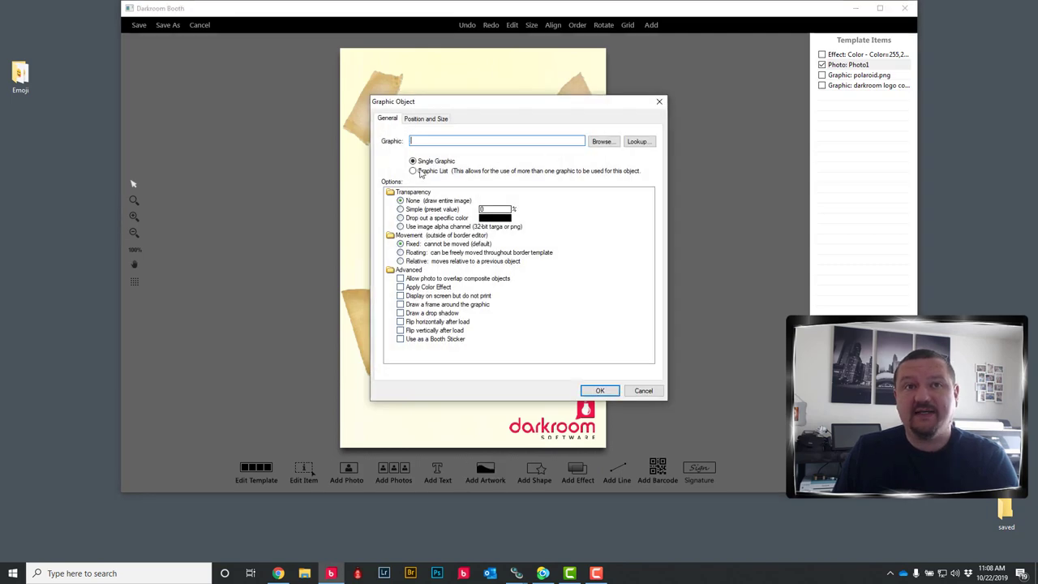
click(425, 173)
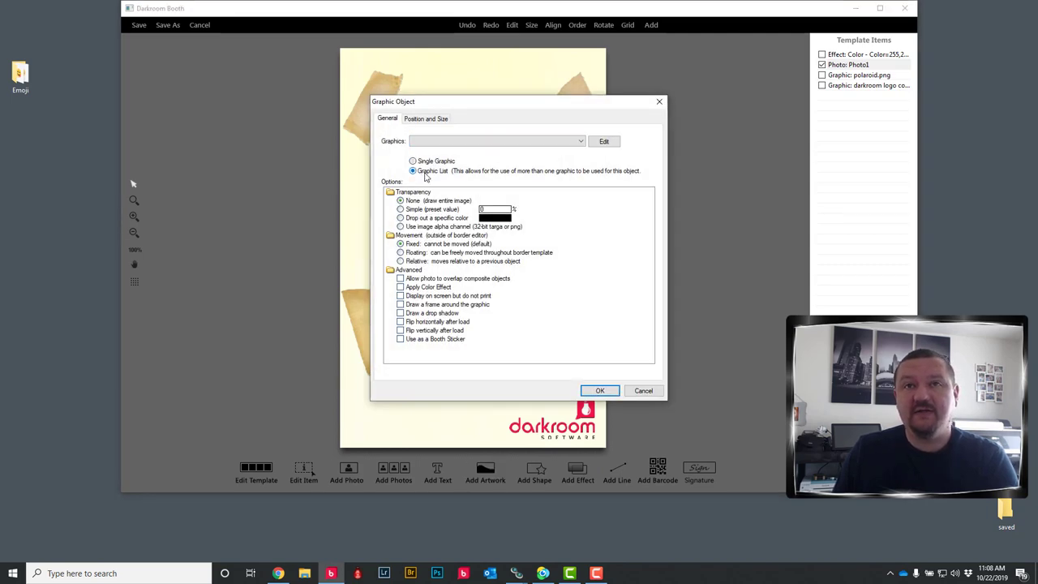
Create a graphic list named 'Sticker' filled with all the emoji PNG files
click(604, 142)
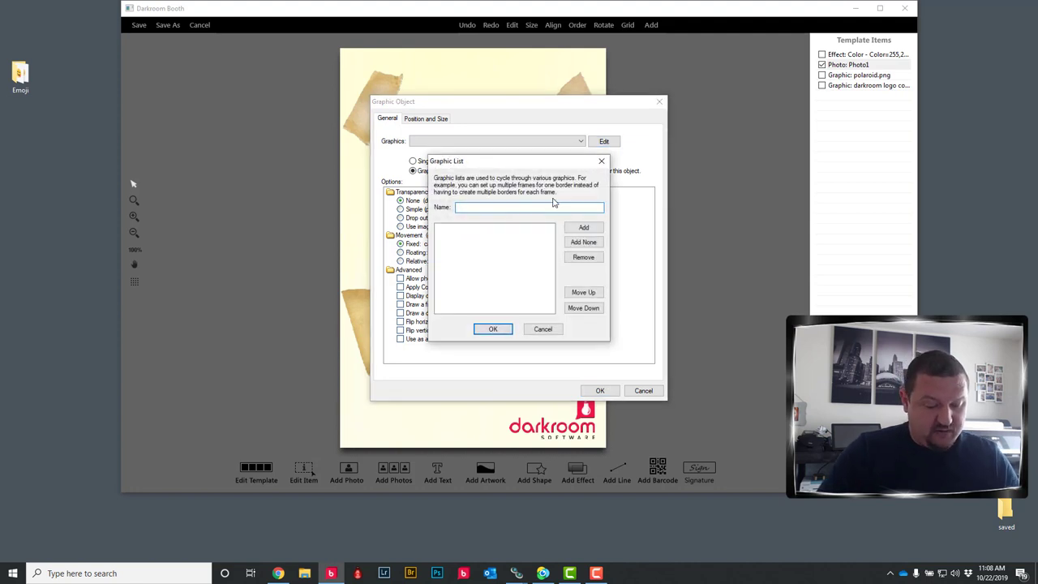
text(Sticker)
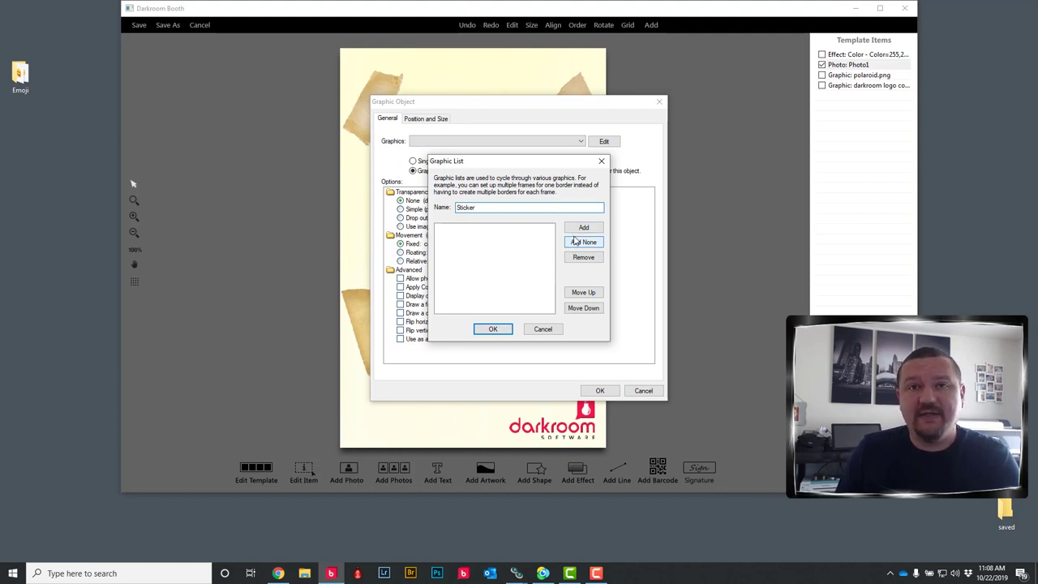
click(579, 231)
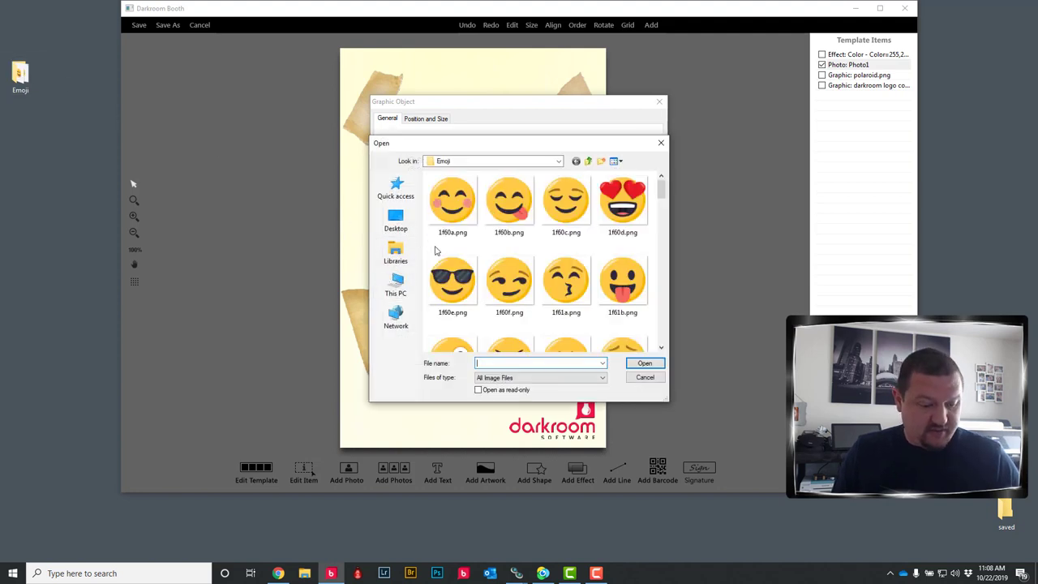
click(468, 231)
key(ctrl+a)
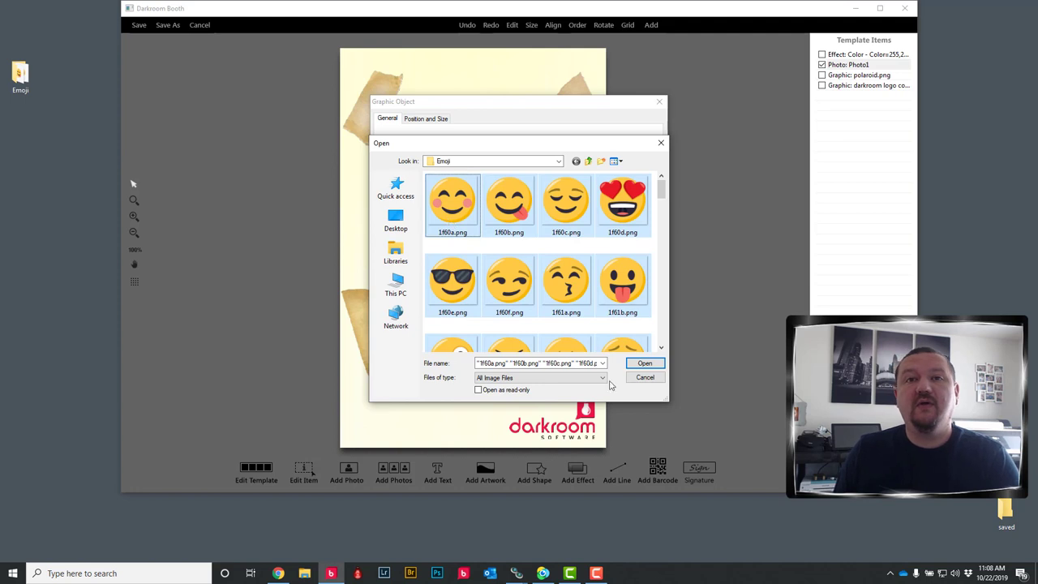
click(641, 364)
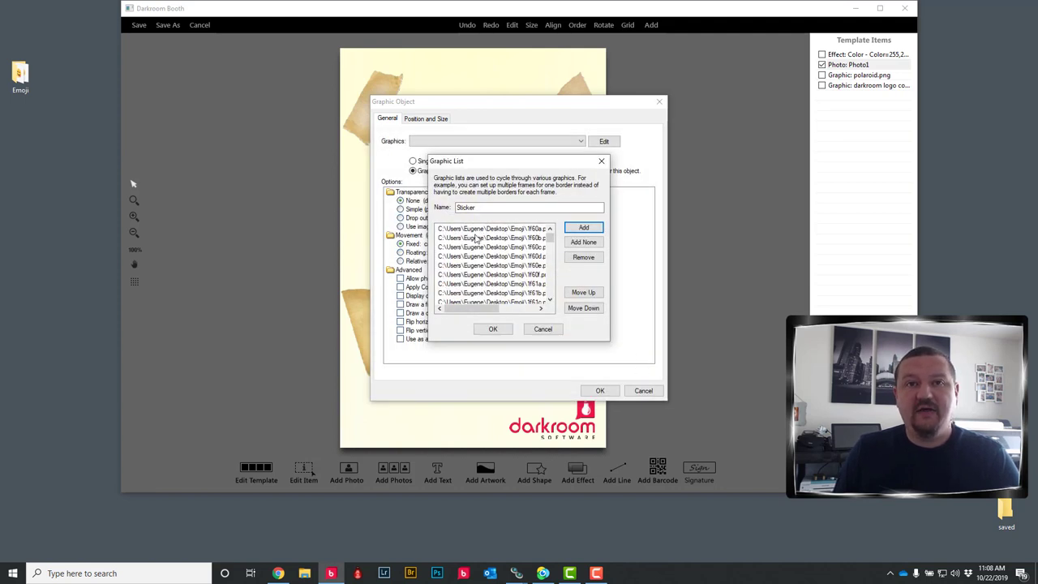
click(491, 330)
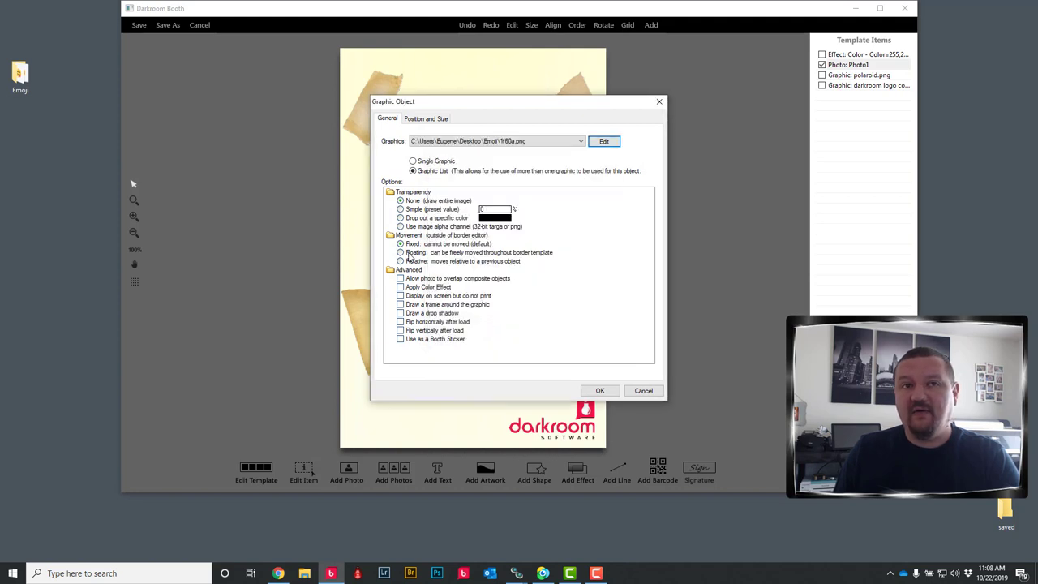
Set the emoji graphic to Floating with Use as a Booth Sticker ticked, and add it
click(401, 253)
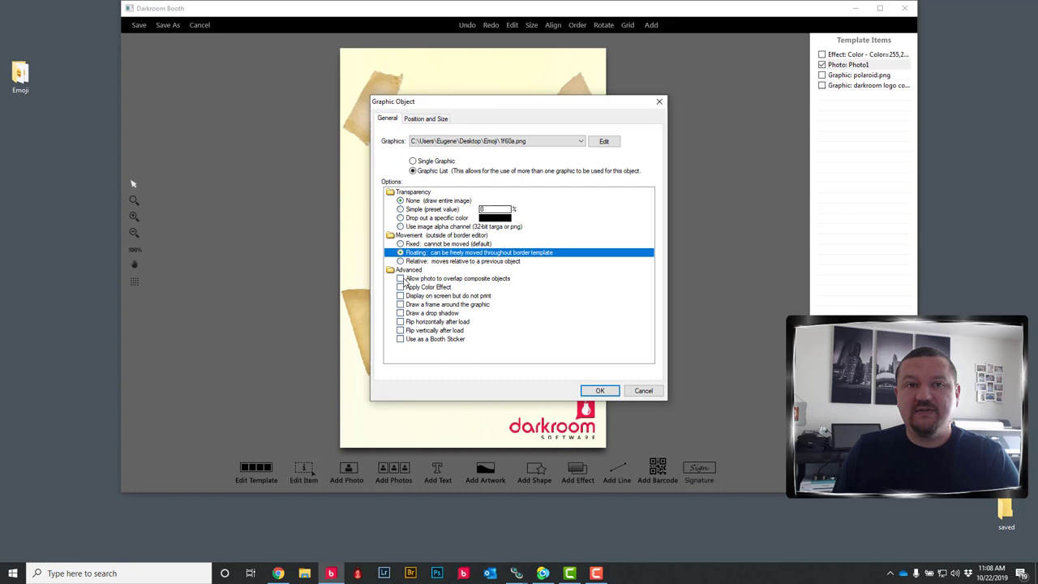
click(400, 339)
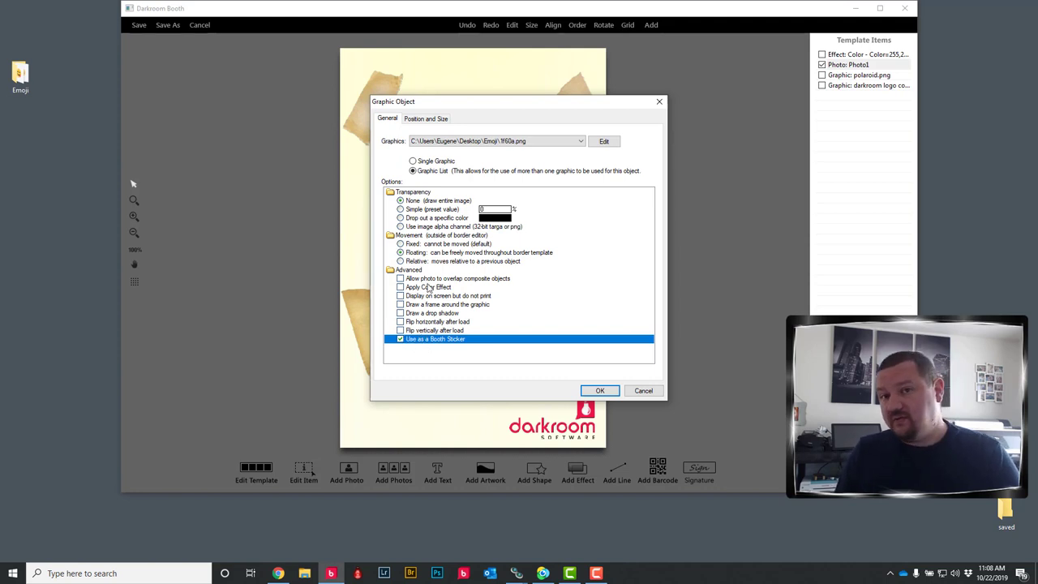
click(600, 392)
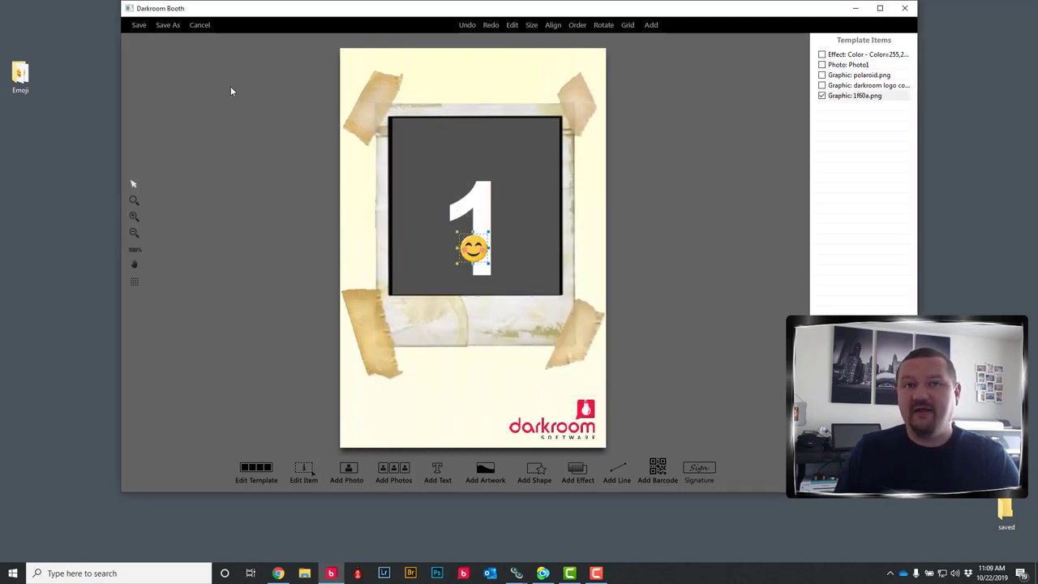
Save and apply Gram4x6, then enable Review Photo, Booth Edit and Photo Doodle in Text settings
click(140, 26)
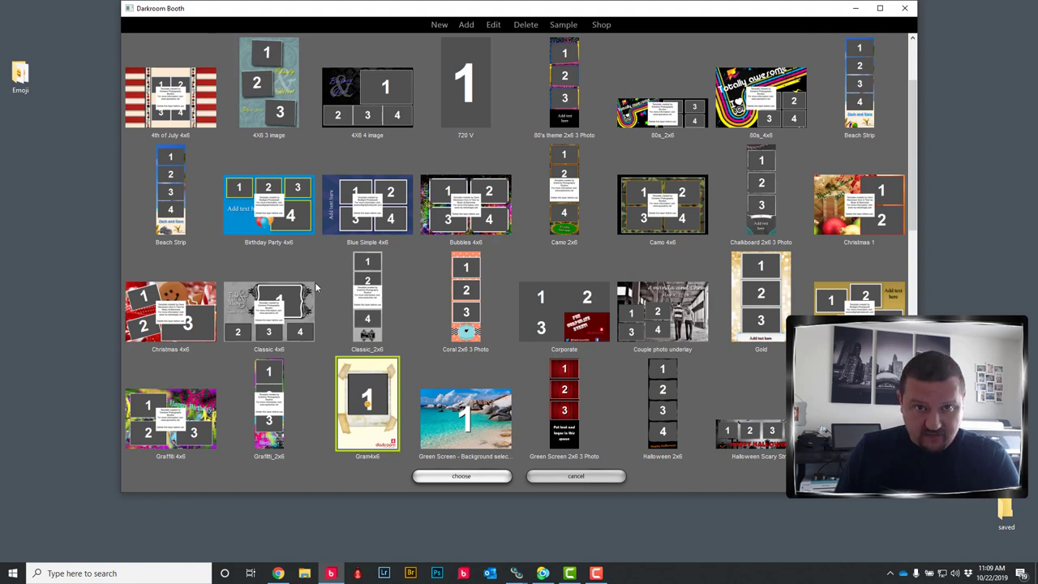
click(450, 477)
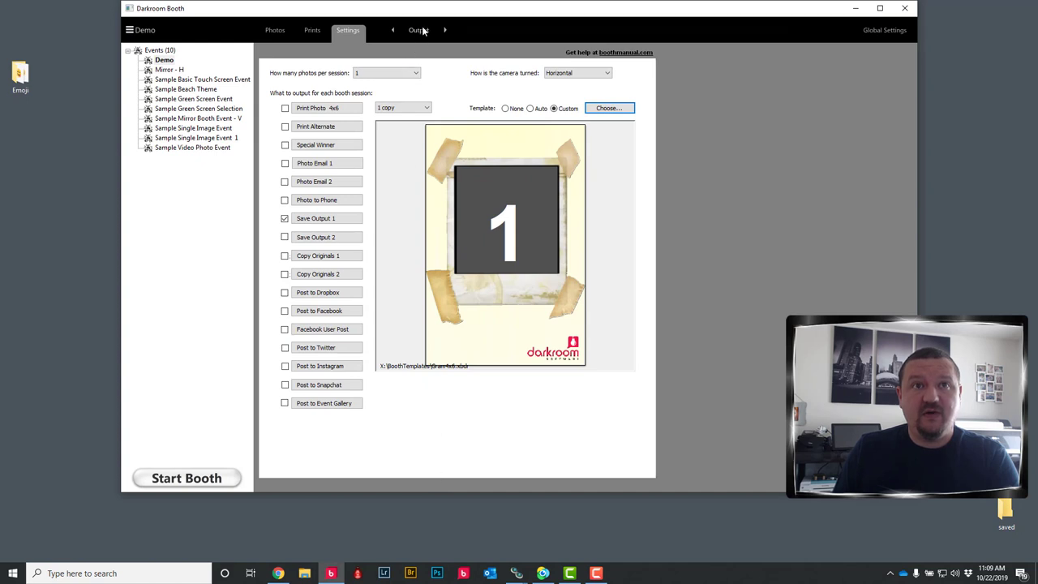
click(422, 30)
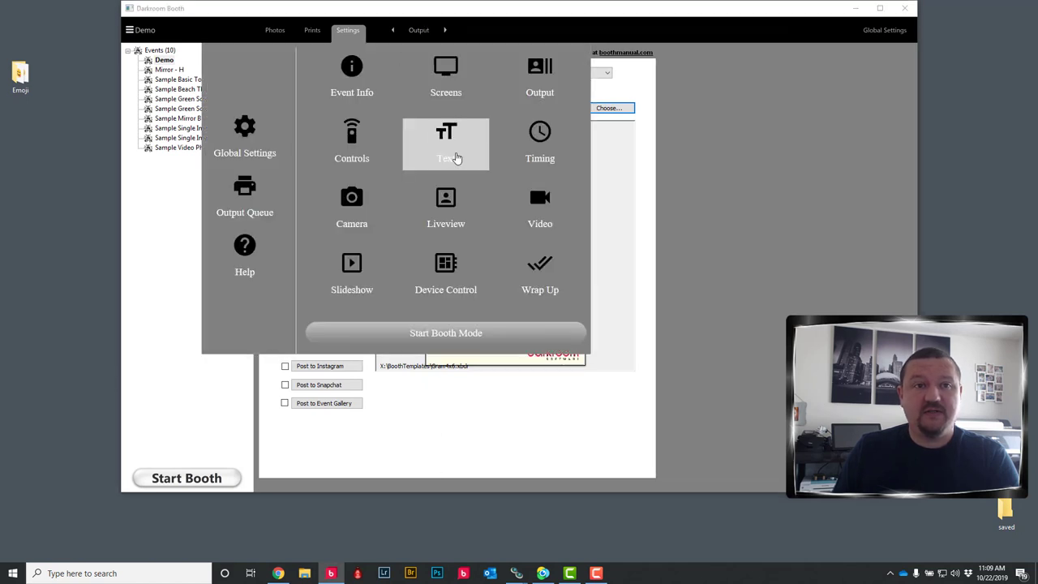
click(456, 157)
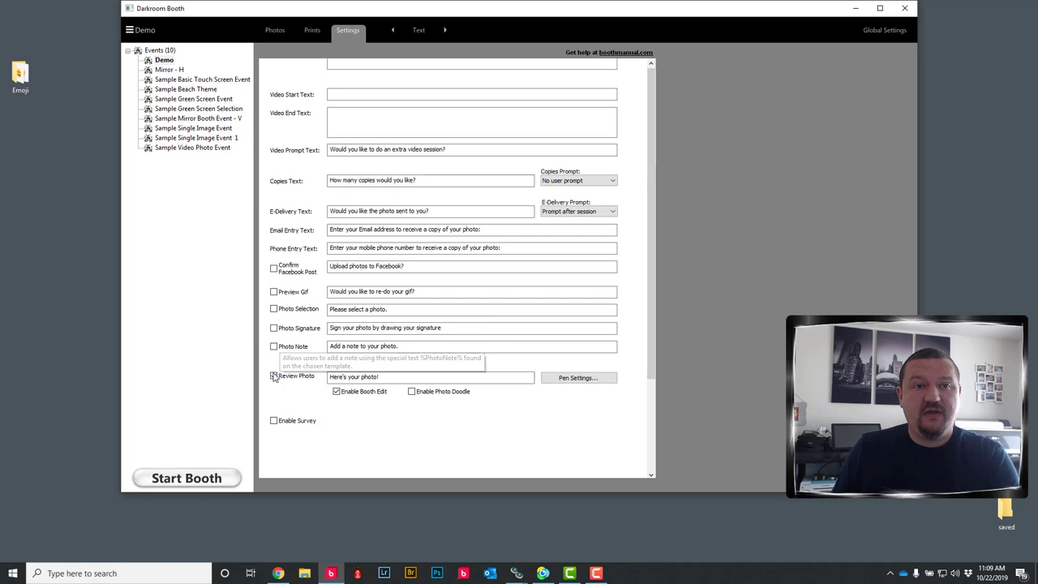
click(274, 377)
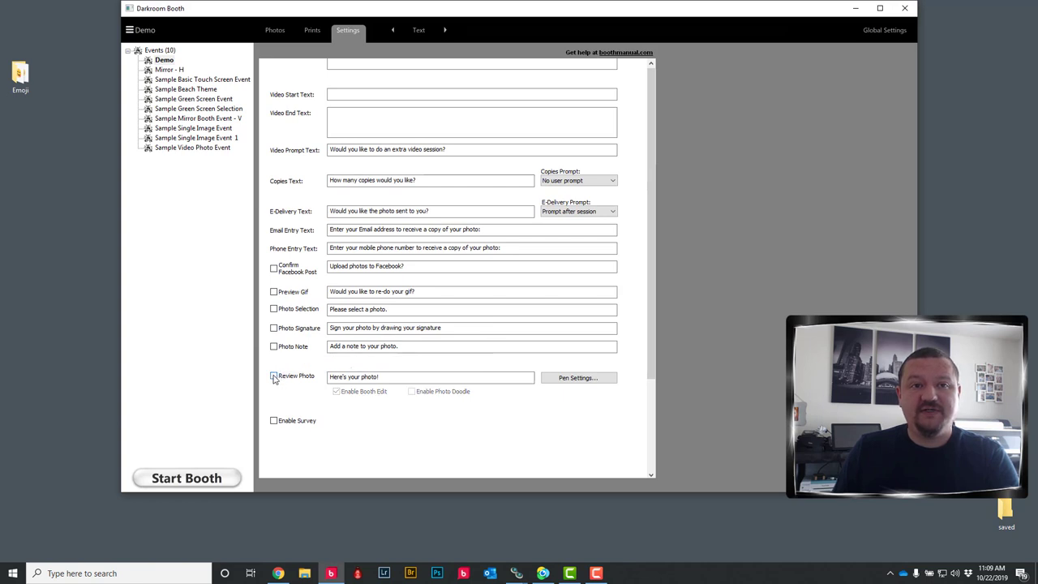
click(274, 377)
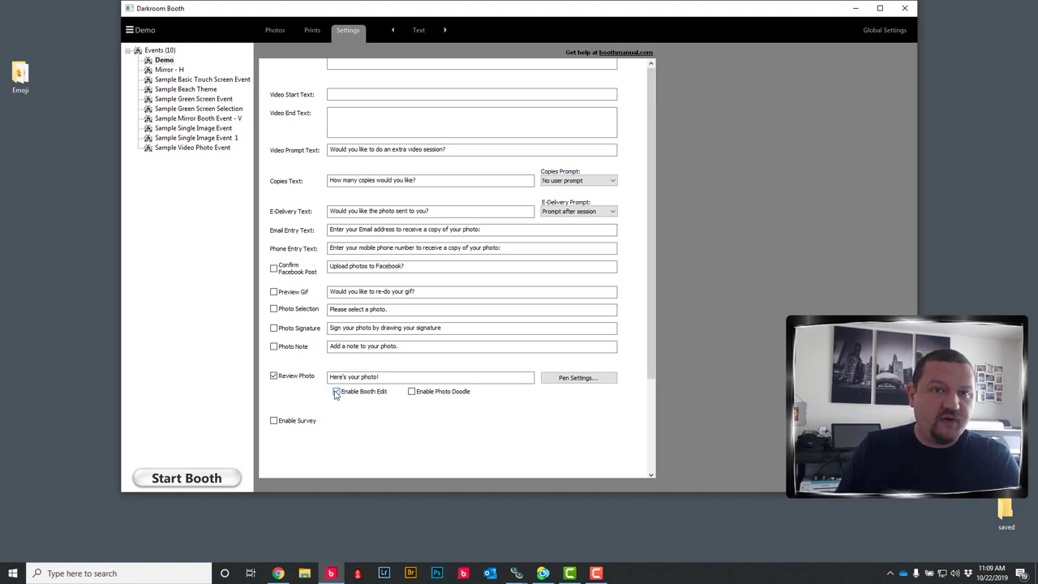
click(336, 392)
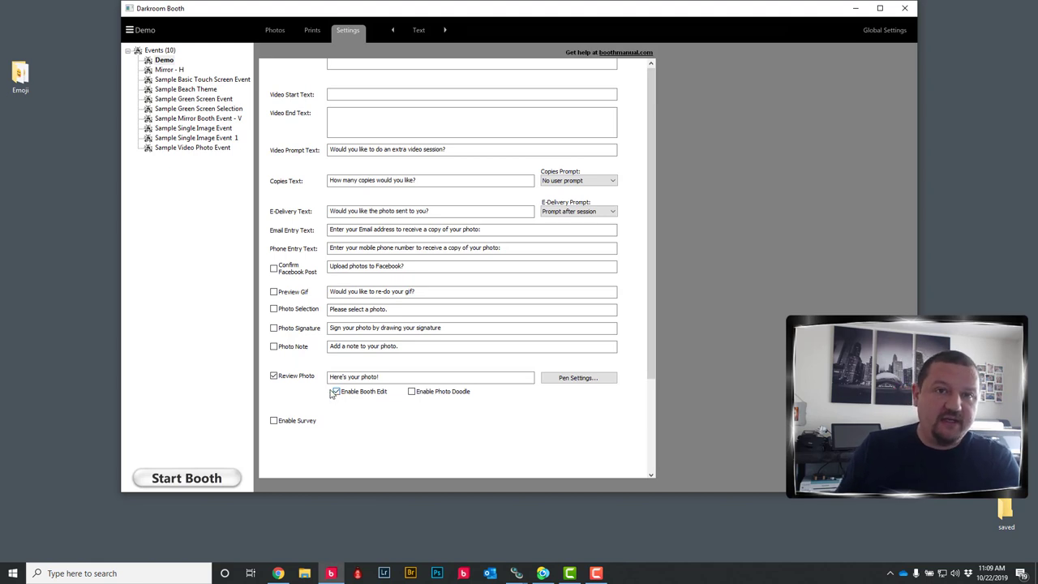
click(412, 392)
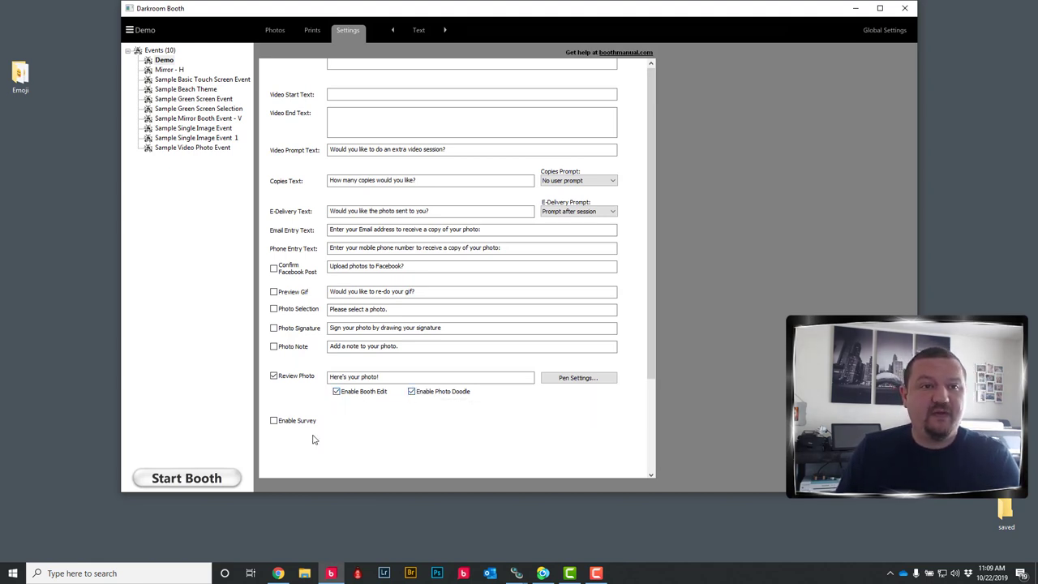
Start a booth session and place a resized heart-eyes sticker in the photo's top-right
click(176, 478)
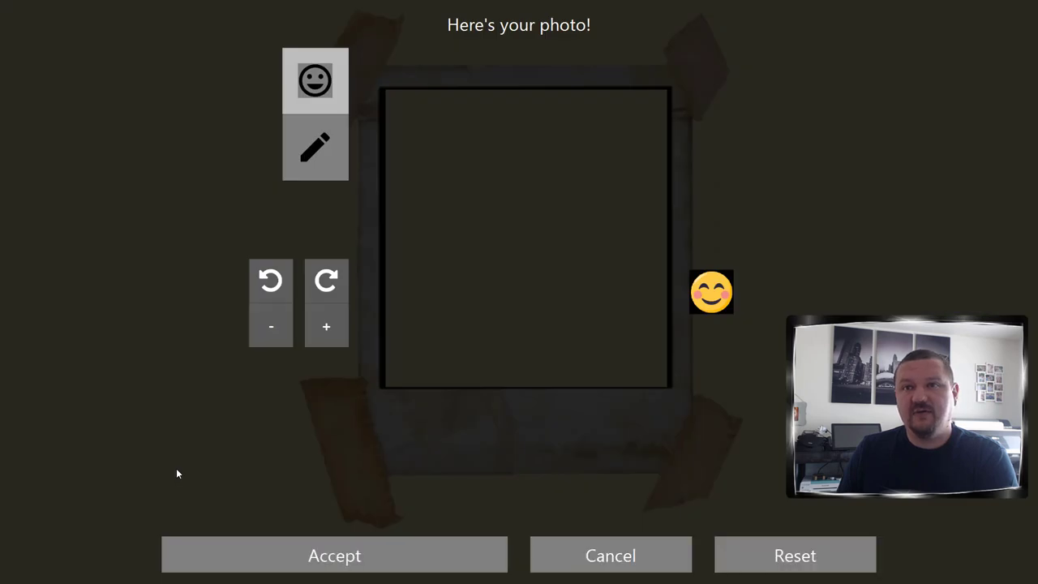
click(711, 288)
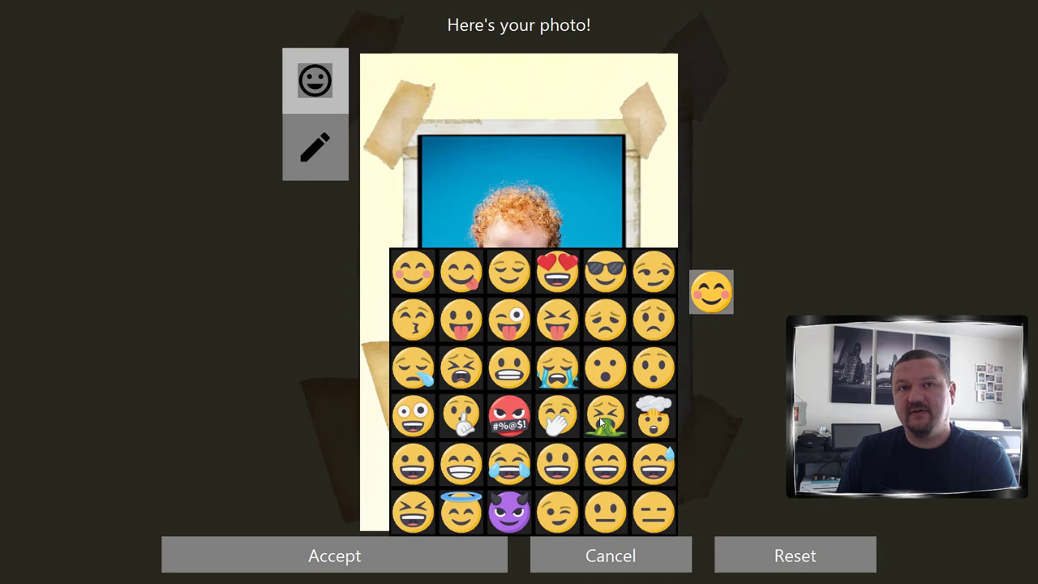
click(562, 272)
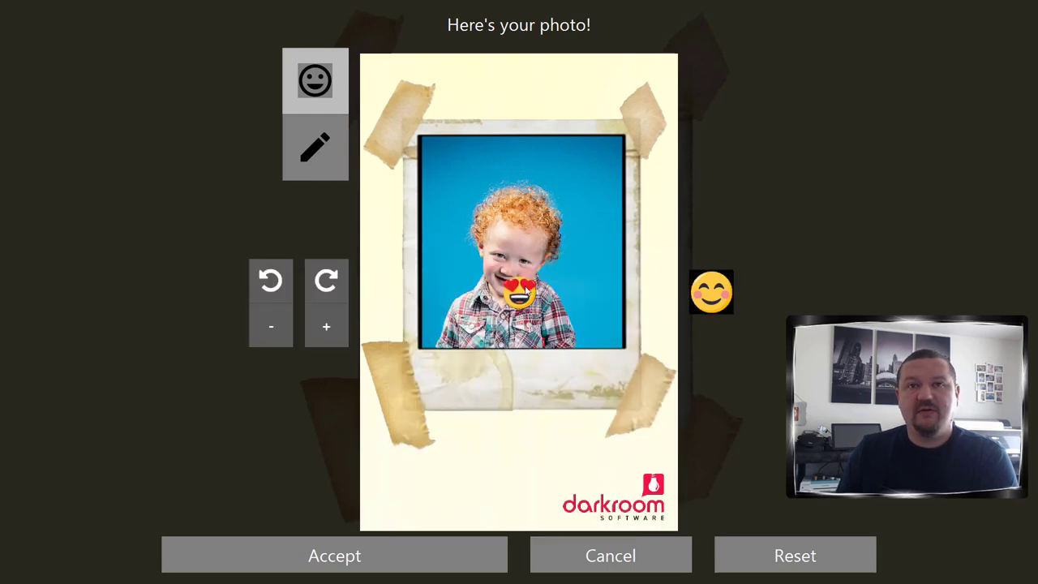
drag(526, 293, 588, 182)
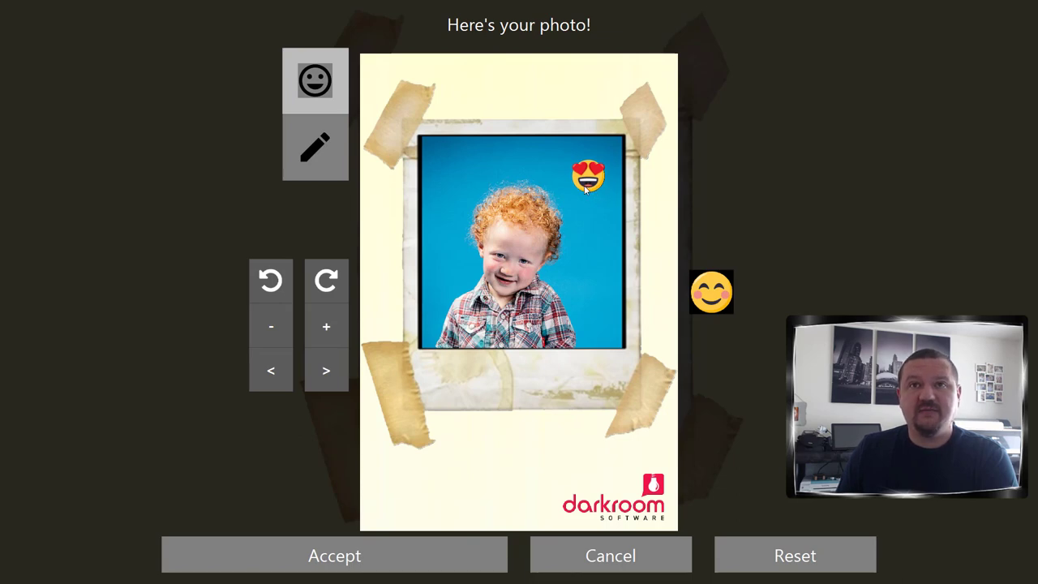
scroll(583, 188, up, 5)
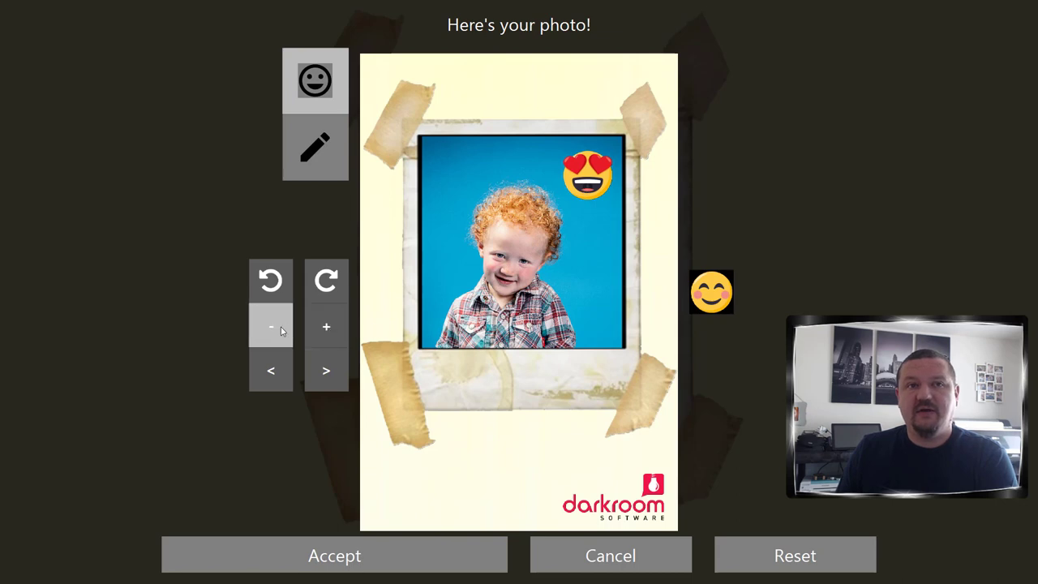
click(281, 326)
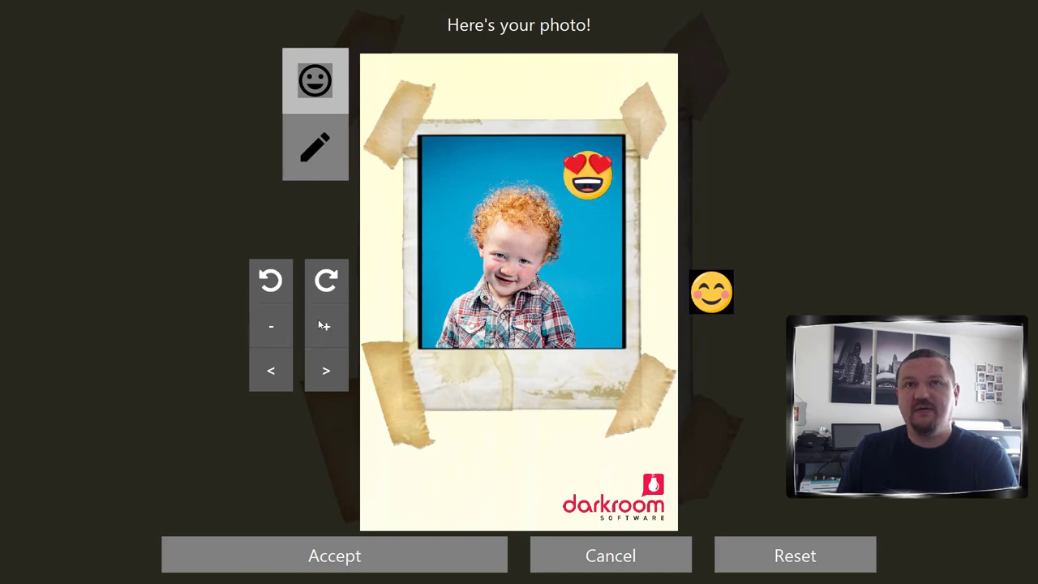
click(273, 324)
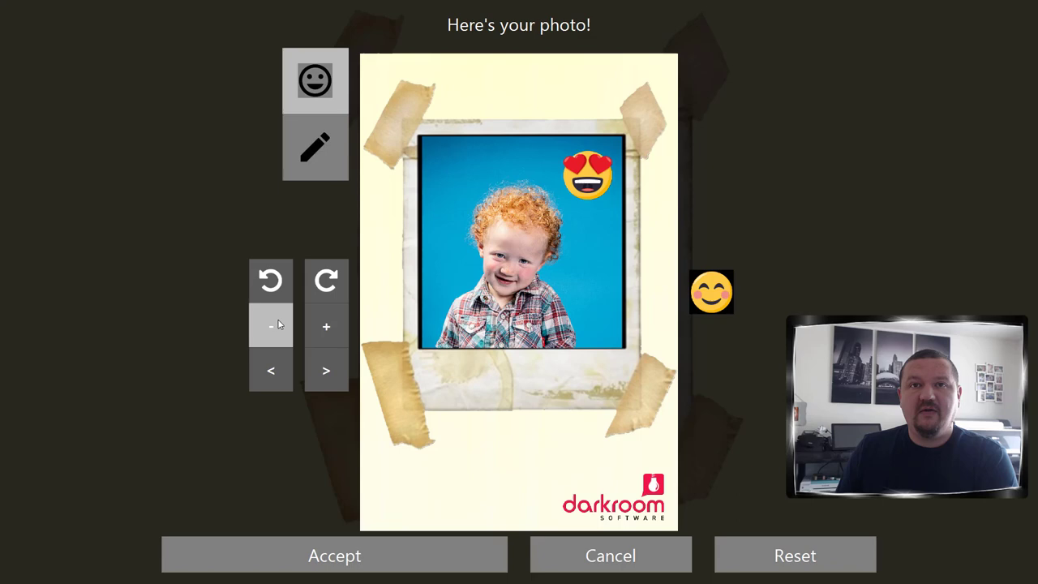
Select the photo and zoom it in two steps within its frame
click(522, 243)
scroll(524, 240, up, 2)
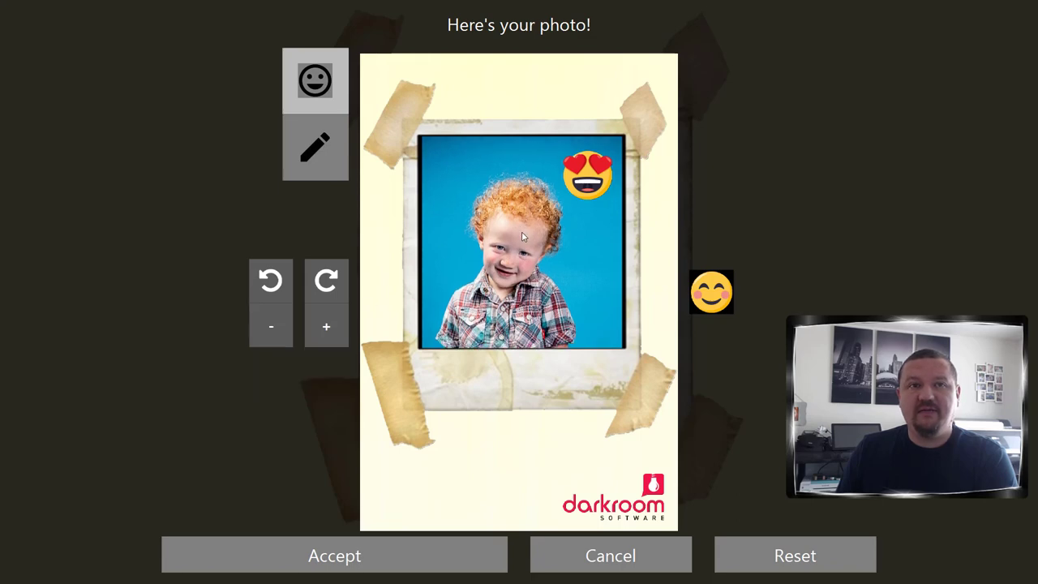
scroll(522, 239, down, 3)
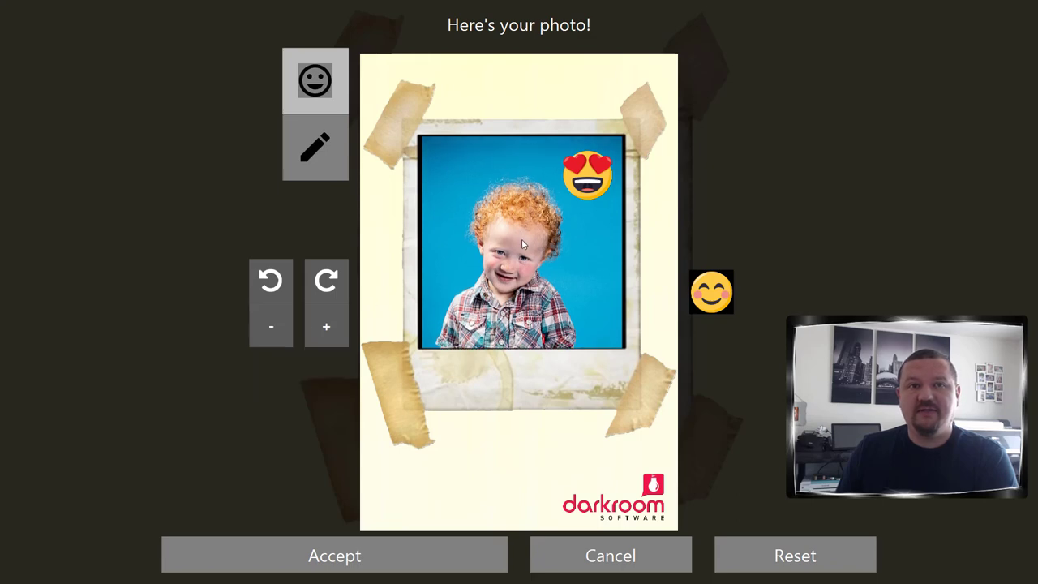
click(327, 329)
click(328, 329)
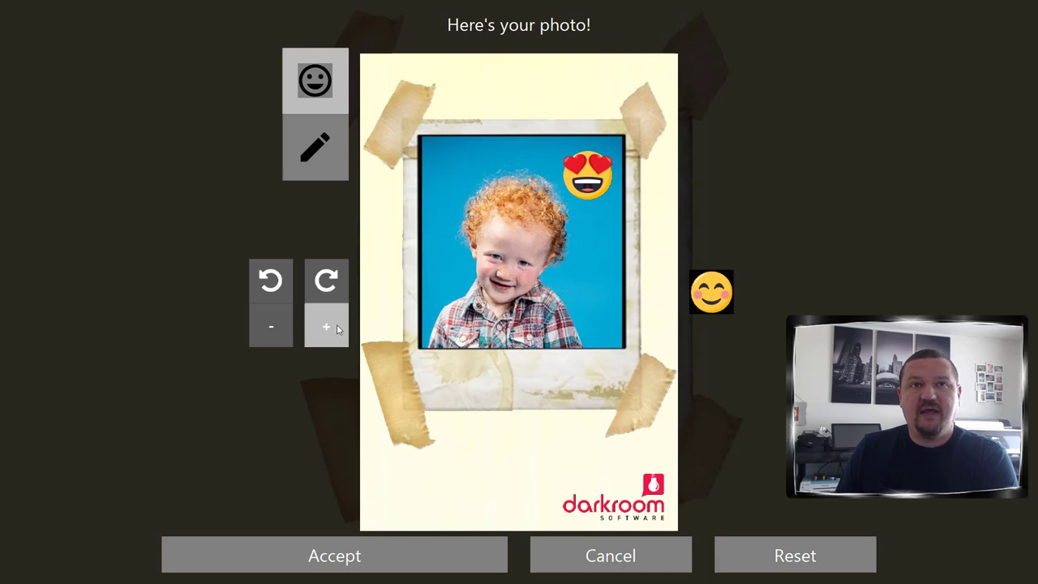
With the pencil tool, hand-draw the name in white across the polaroid's bottom border
click(320, 161)
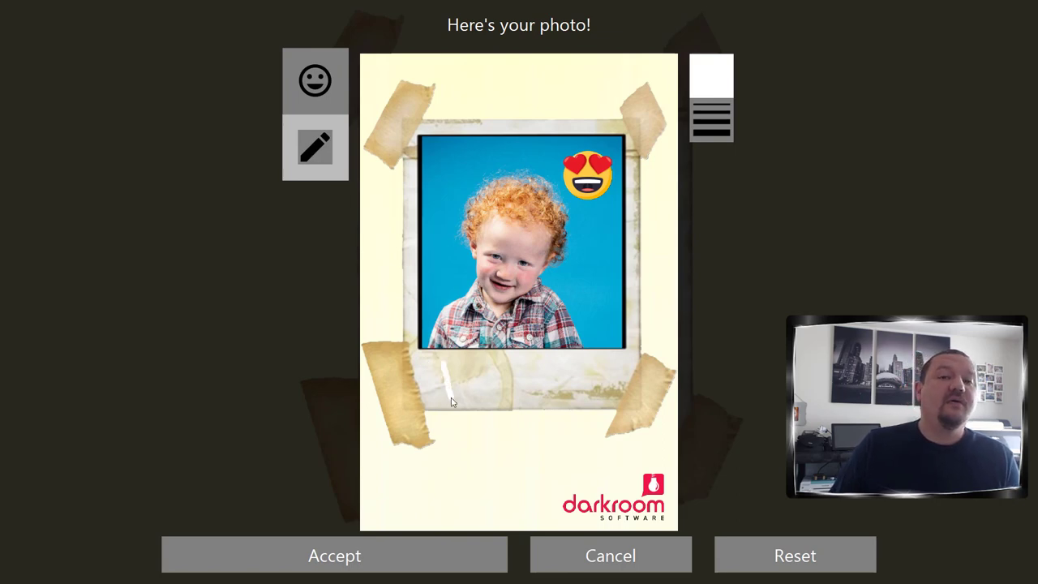
mouse_move(444, 368)
mouse_down()
mouse_move(469, 388)
mouse_move(457, 396)
mouse_move(498, 377)
mouse_move(487, 368)
mouse_move(480, 384)
mouse_move(498, 390)
mouse_move(516, 387)
mouse_move(519, 368)
mouse_move(543, 372)
mouse_up()
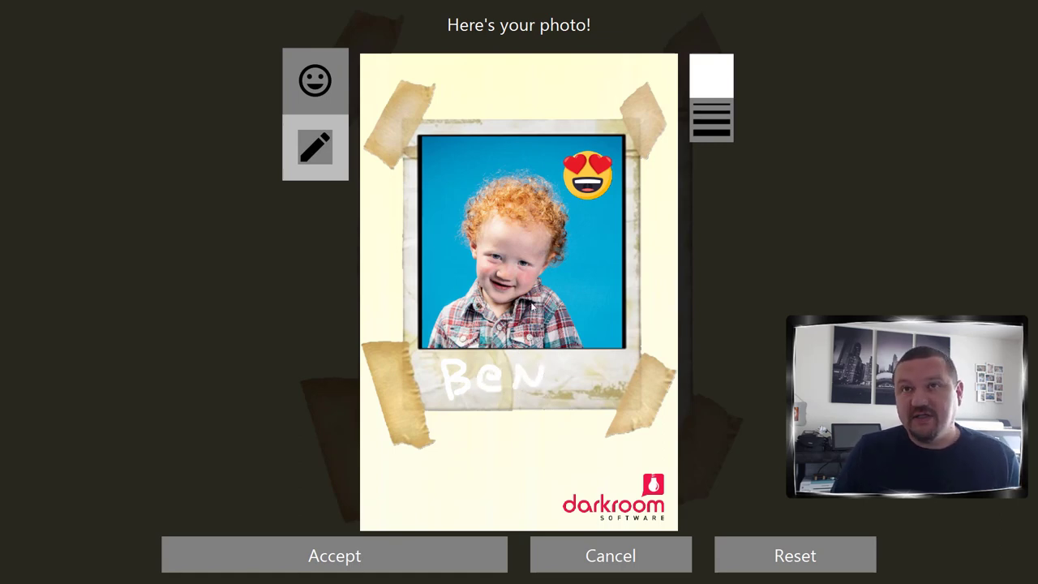